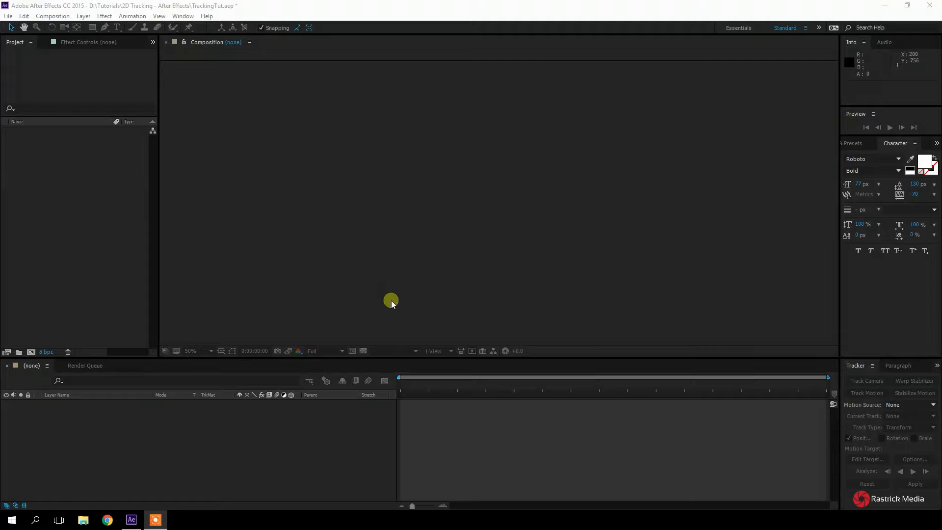
Import the Tracking Shot video from the Tutorials folder into a new matching composition and scrub through it to 0:00:02:17
double_click(122, 184)
double_click(602, 164)
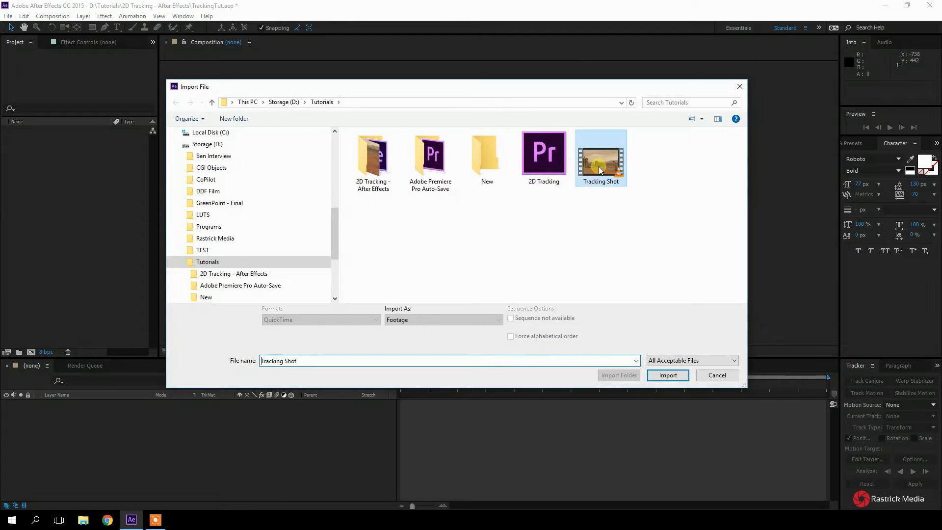
drag(59, 131, 32, 351)
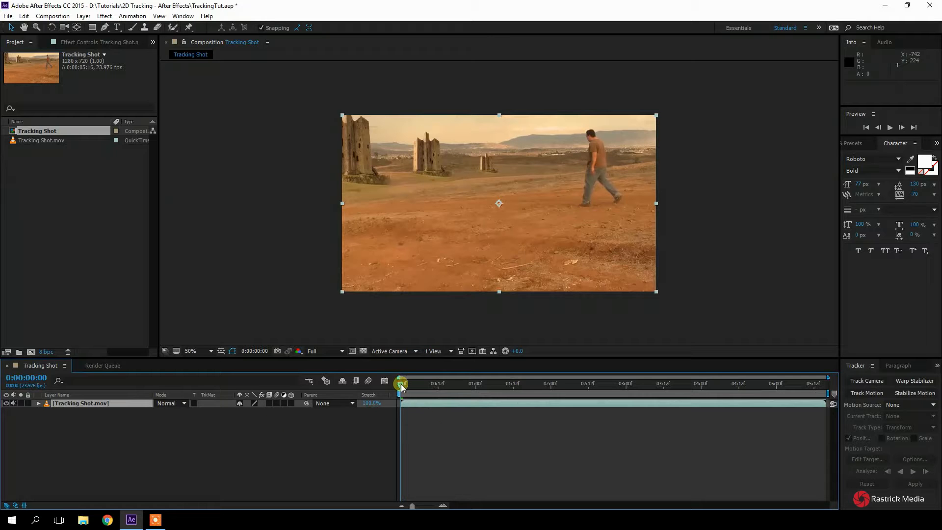
drag(401, 386, 604, 389)
click(577, 402)
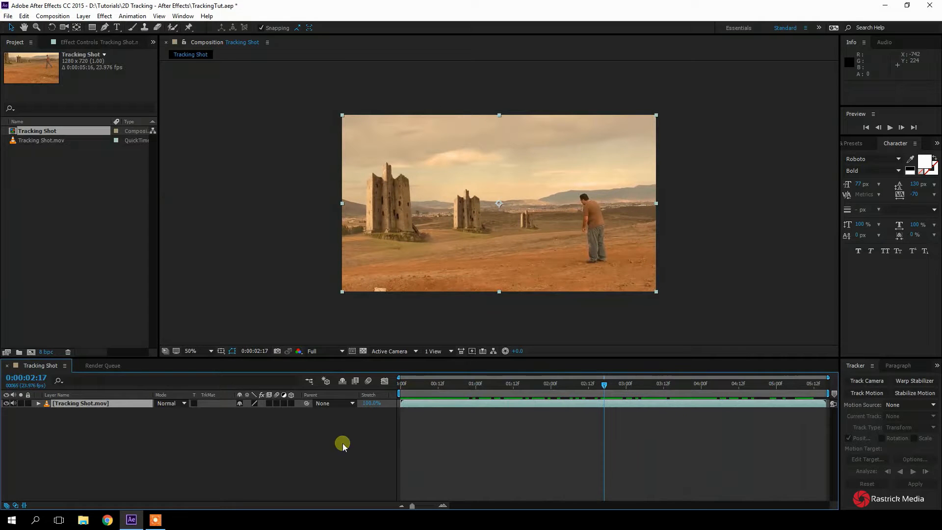
Add a new null object to the Tracking Shot composition
right_click(127, 454)
mouse_move(166, 366)
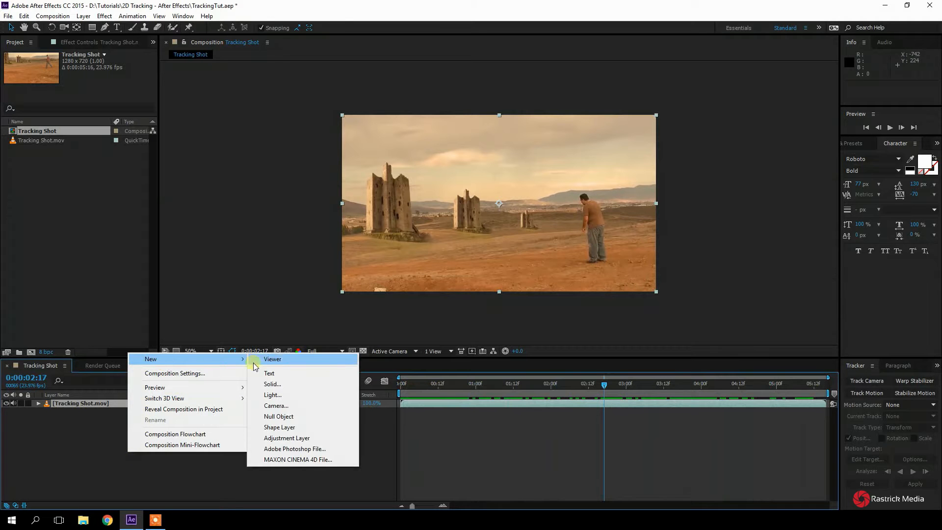
click(293, 419)
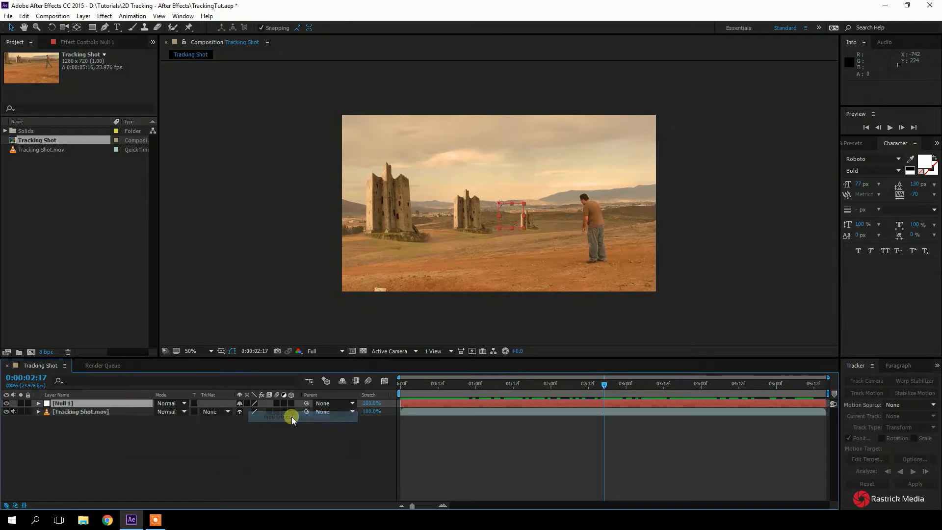
key(period)
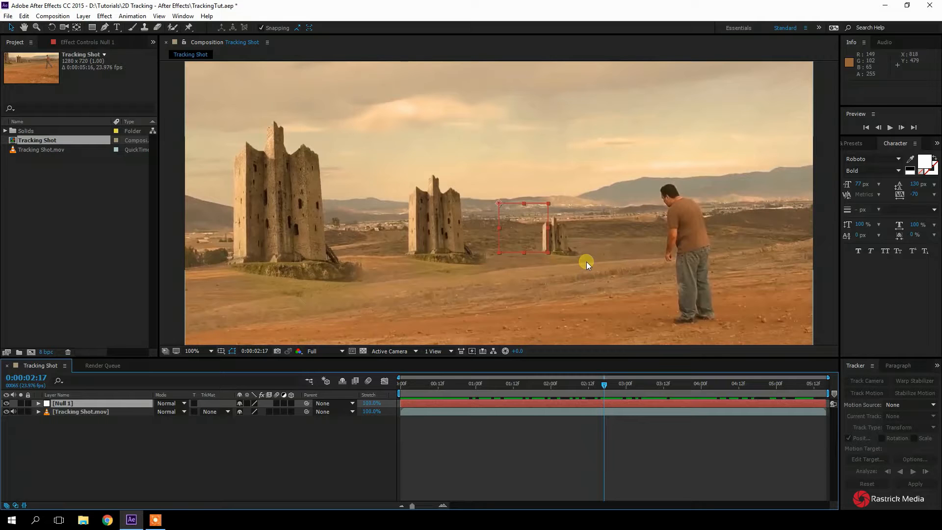
key(comma)
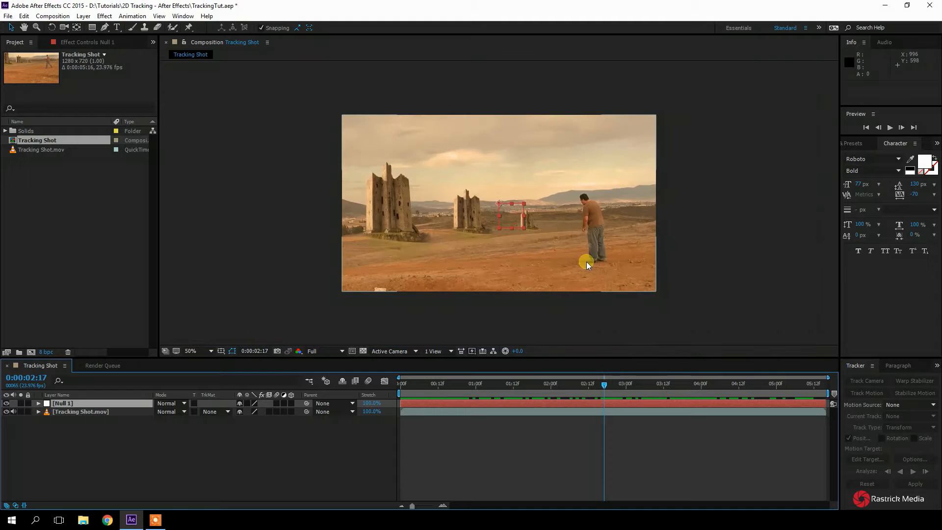
Rename the null layer to Tracking Null
click(82, 403)
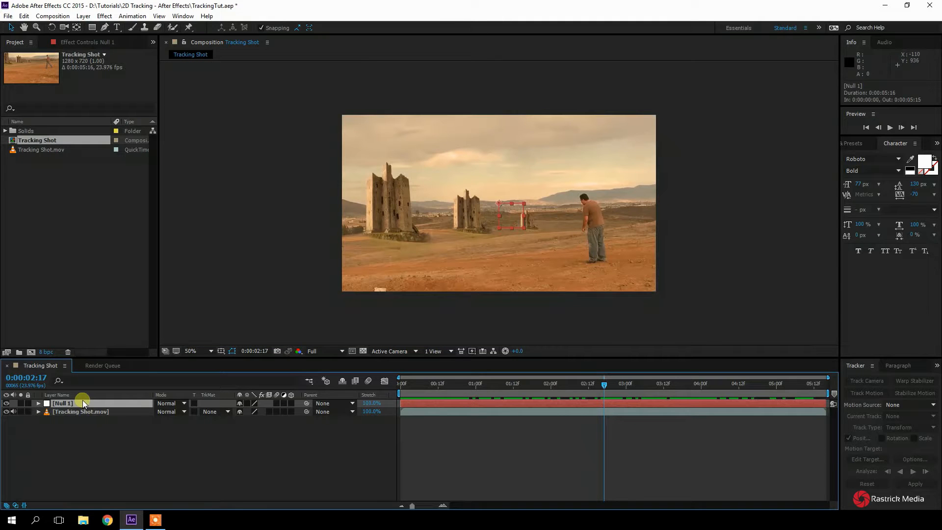
key(Return)
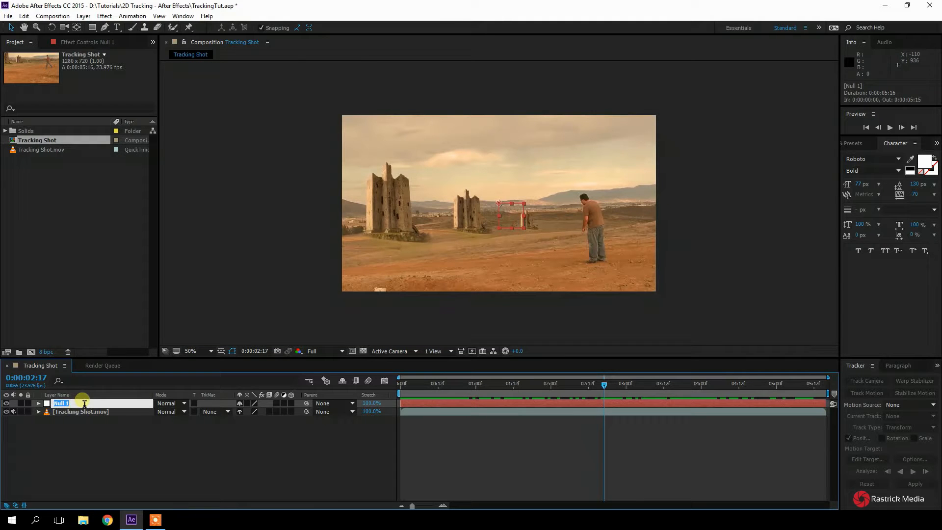
text(Tracking Null)
key(Return)
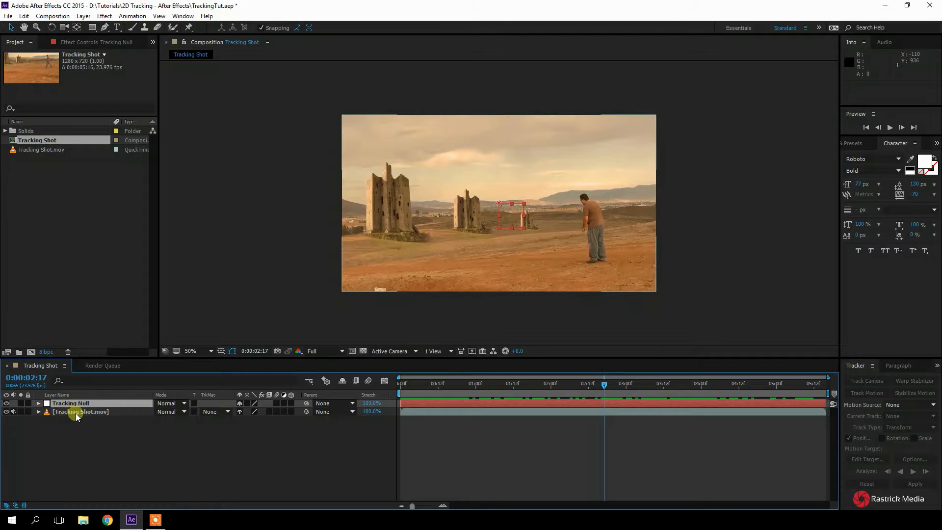
Start a Track Motion on the Tracking Shot.mov layer and compare its layer view with the composition view
click(76, 415)
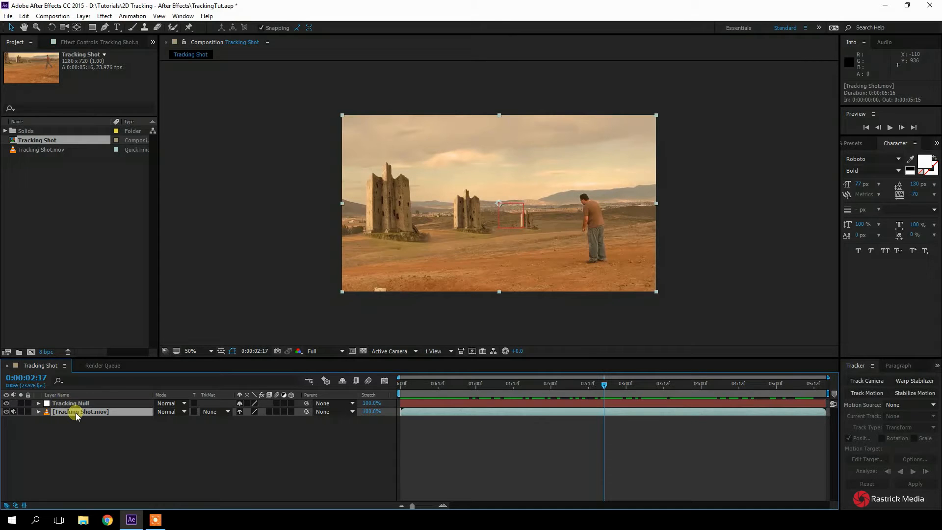
click(133, 17)
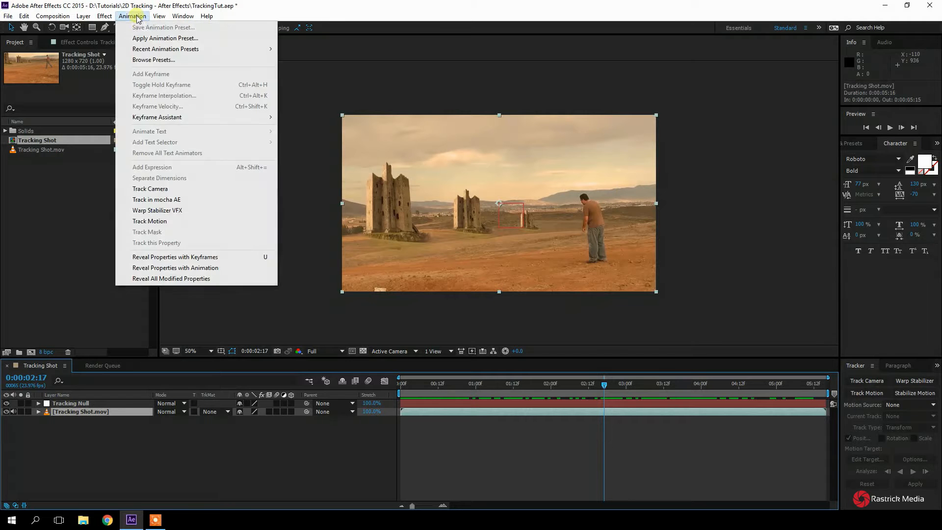
click(182, 221)
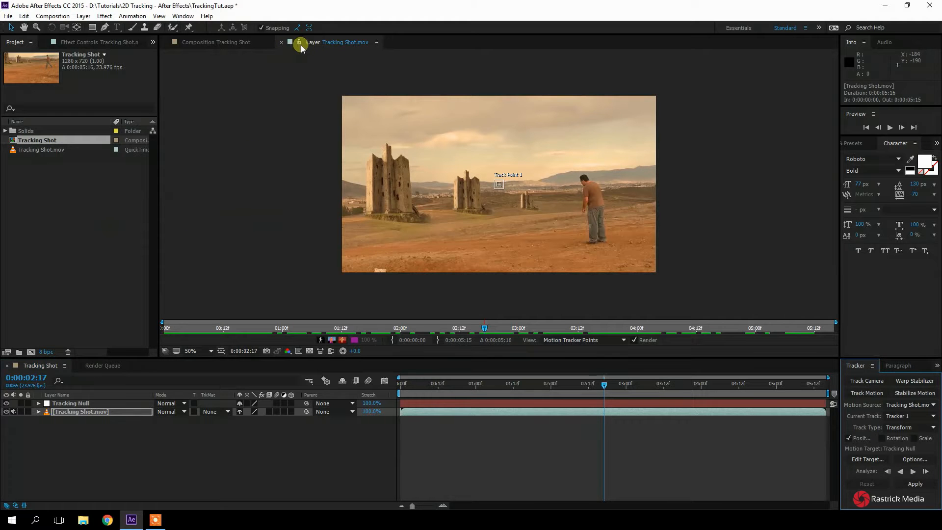
click(219, 42)
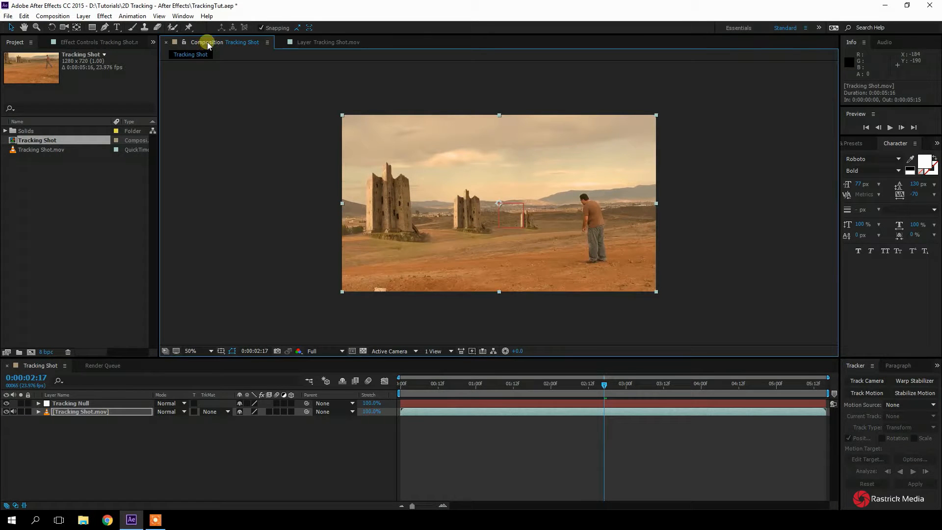
click(305, 44)
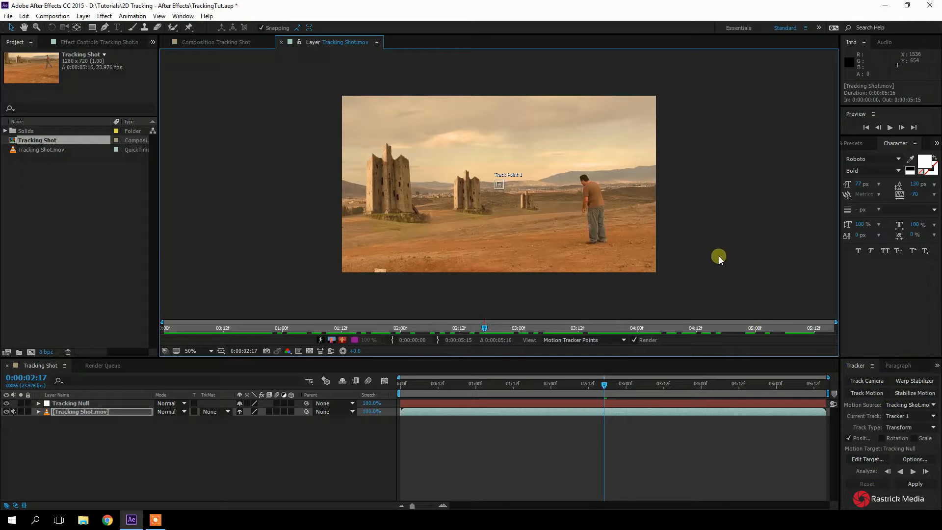
Go to the last frame at 0:00:05:15 and place Track Point 1 on the upper-right corner of the largest tower
key(slash)
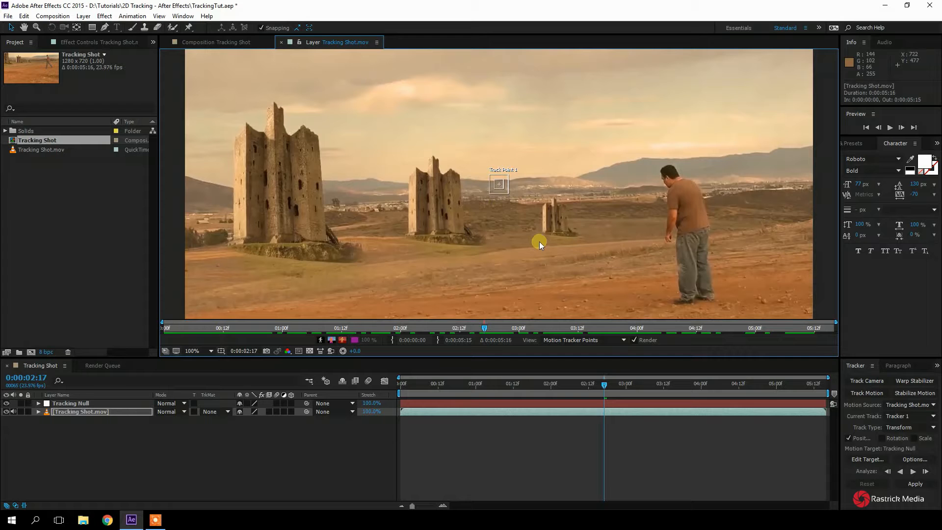
drag(604, 387, 831, 380)
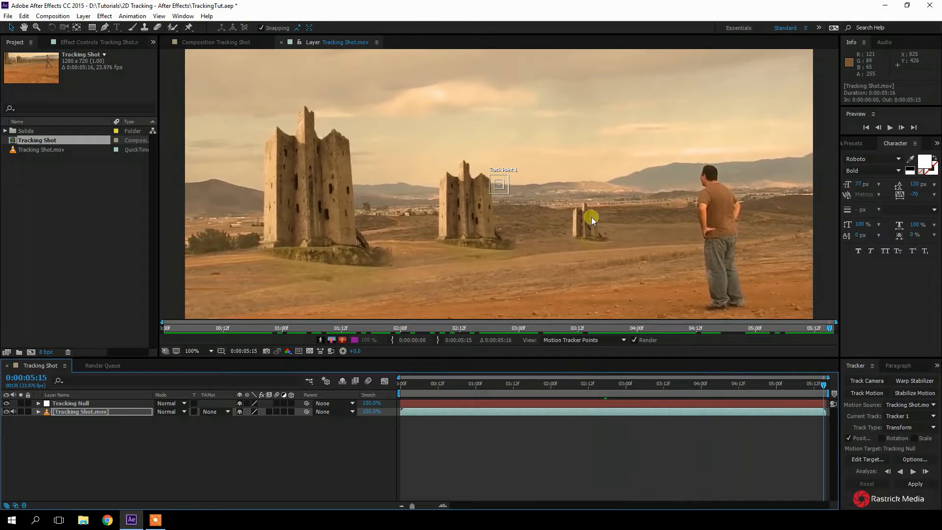
drag(502, 186, 347, 145)
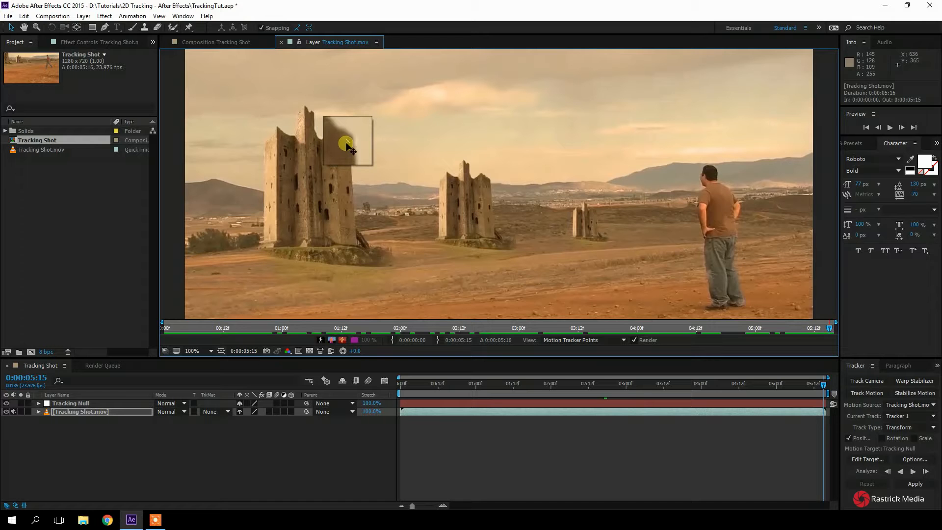
drag(347, 146, 347, 145)
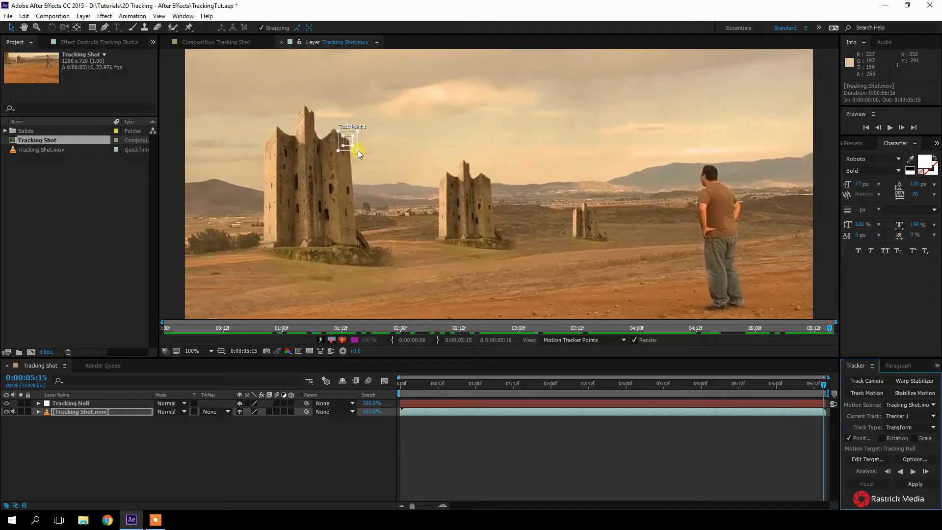
Enlarge Track Point 1's search region to about 48 × 48 px and its feature region to about 24 × 22 px
click(358, 150)
click(354, 147)
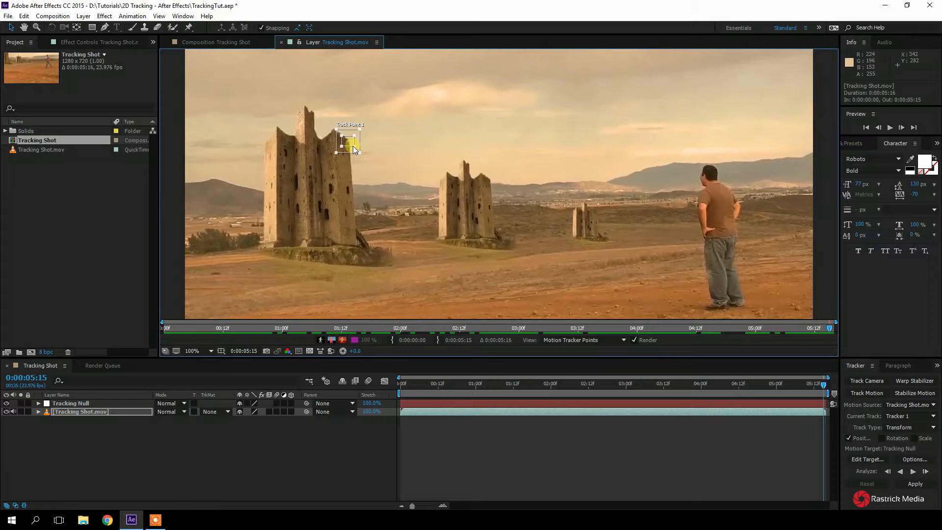
click(354, 147)
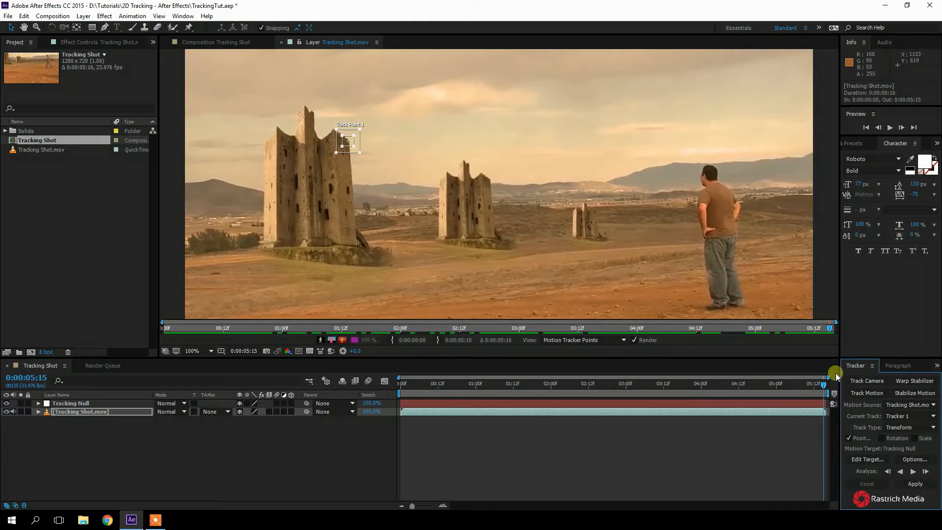
click(825, 382)
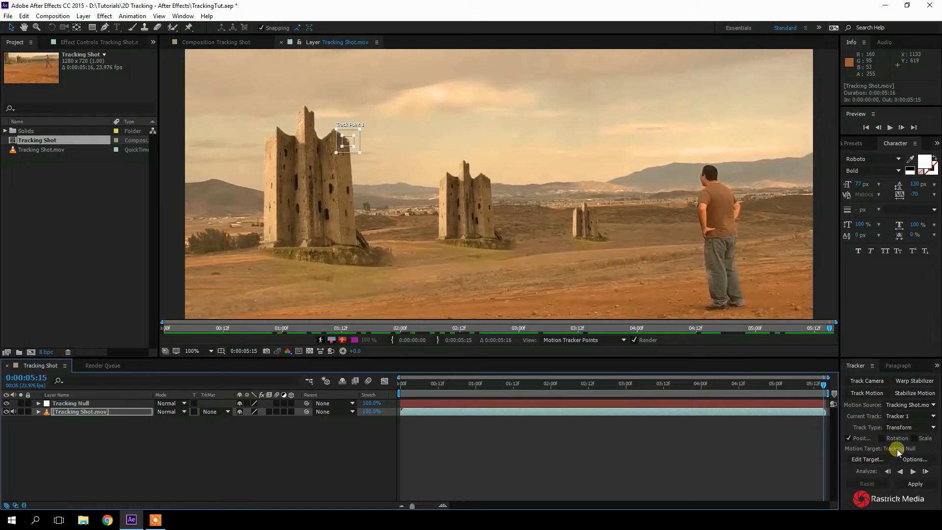
Set the motion target to the Tracking Null layer and analyze the track backward from the last frame
click(866, 459)
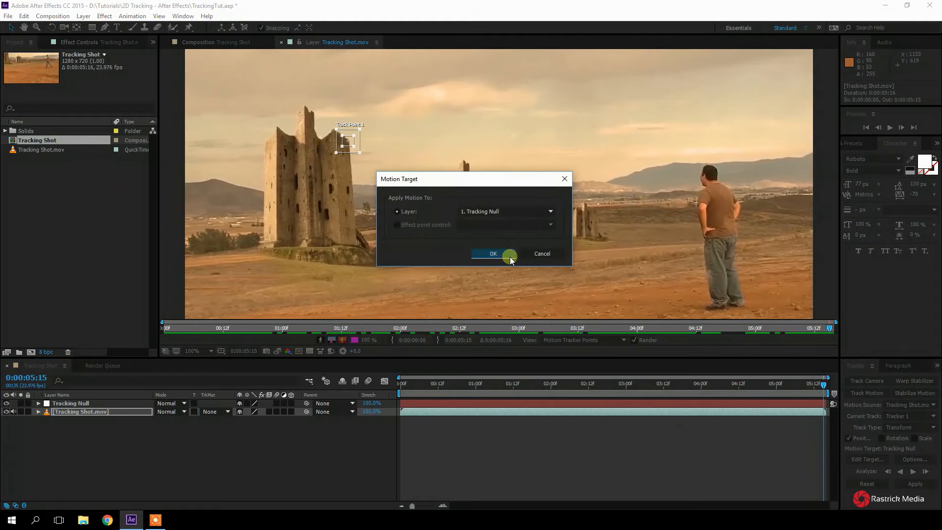
click(517, 207)
click(518, 220)
click(493, 253)
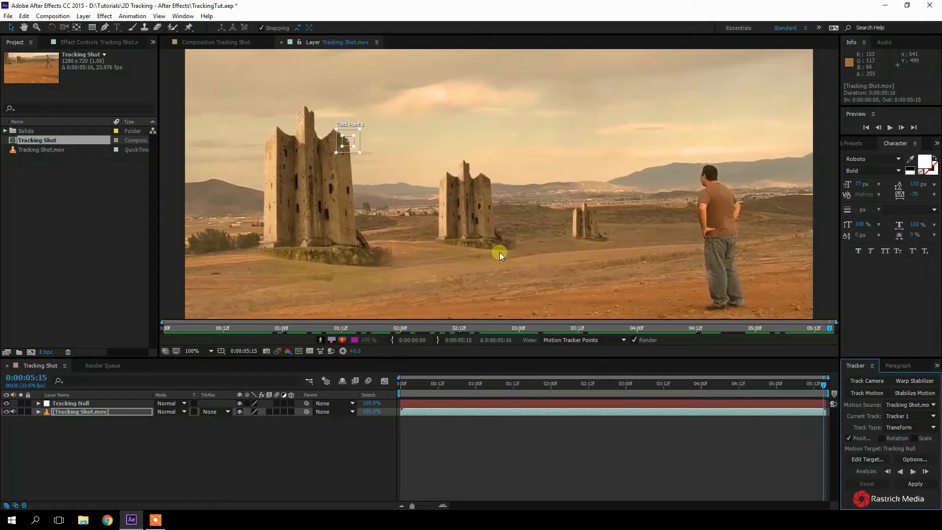
click(901, 472)
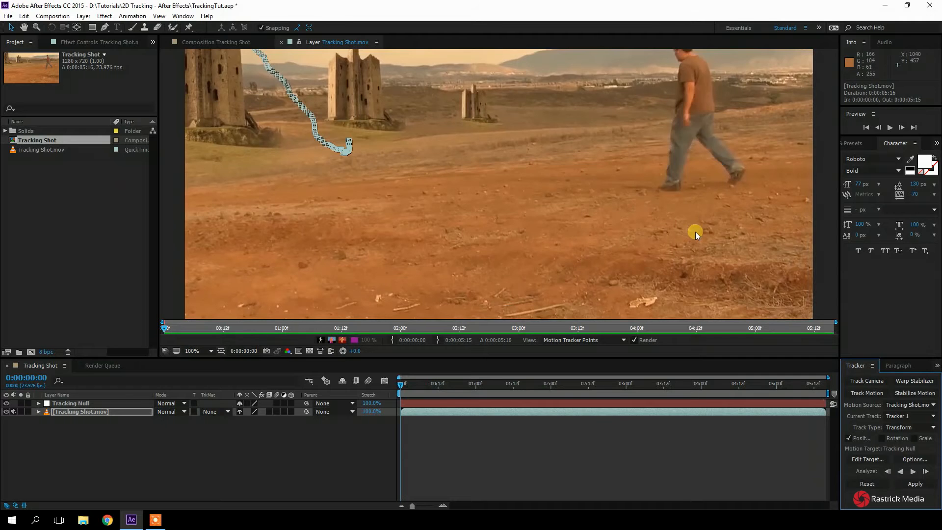
Examine the recorded track path against the large tower by scrubbing the layer view from the start to 0:00:03:09
scroll(670, 223, down, 1)
scroll(412, 118, up, 1)
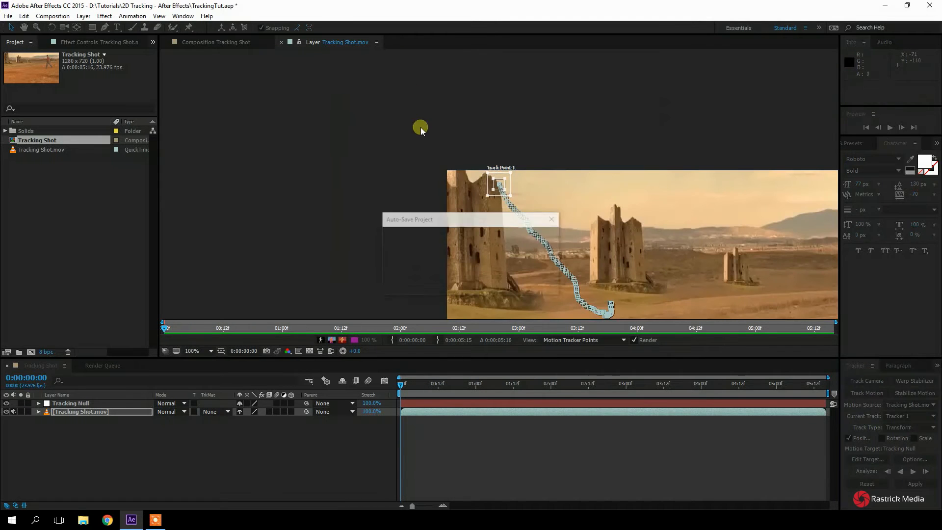
click(22, 28)
drag(638, 267, 395, 167)
key(comma)
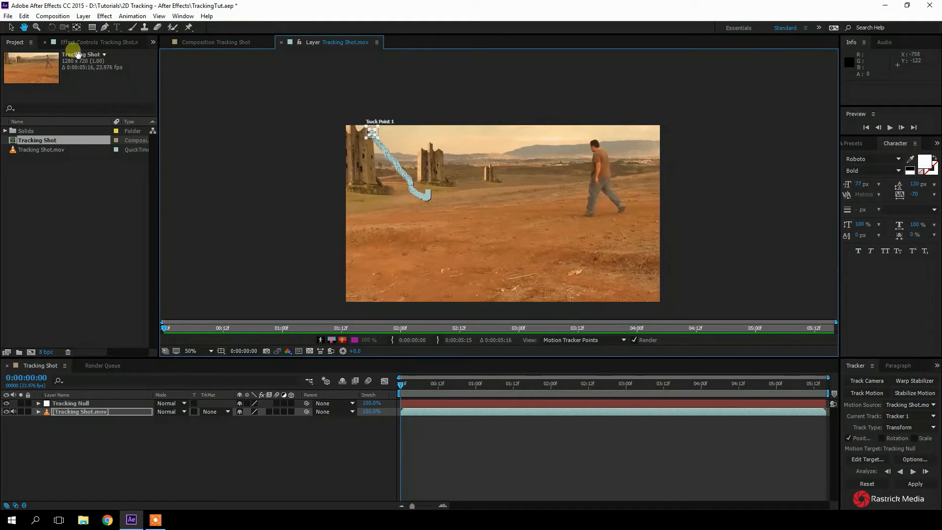
click(9, 28)
click(403, 386)
mouse_move(404, 387)
mouse_down()
mouse_move(667, 408)
mouse_move(775, 404)
mouse_move(808, 391)
mouse_move(652, 391)
mouse_up()
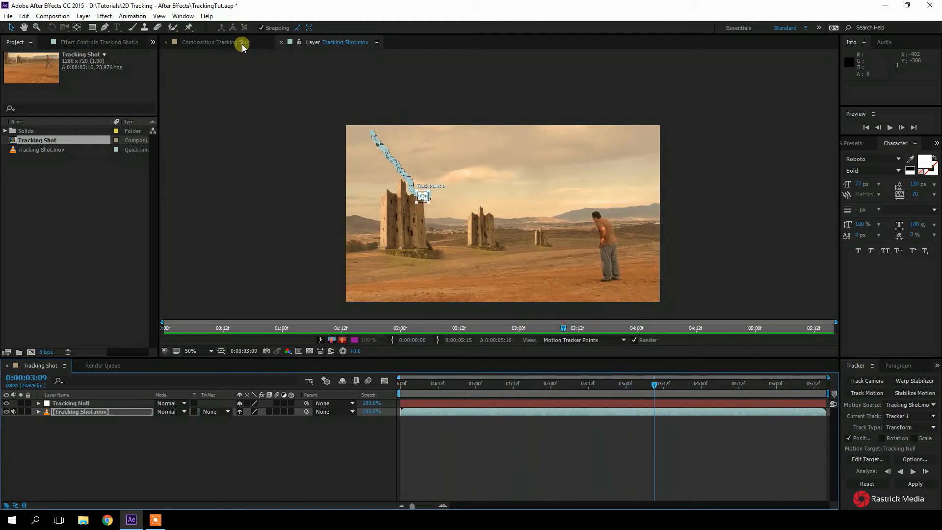
click(223, 42)
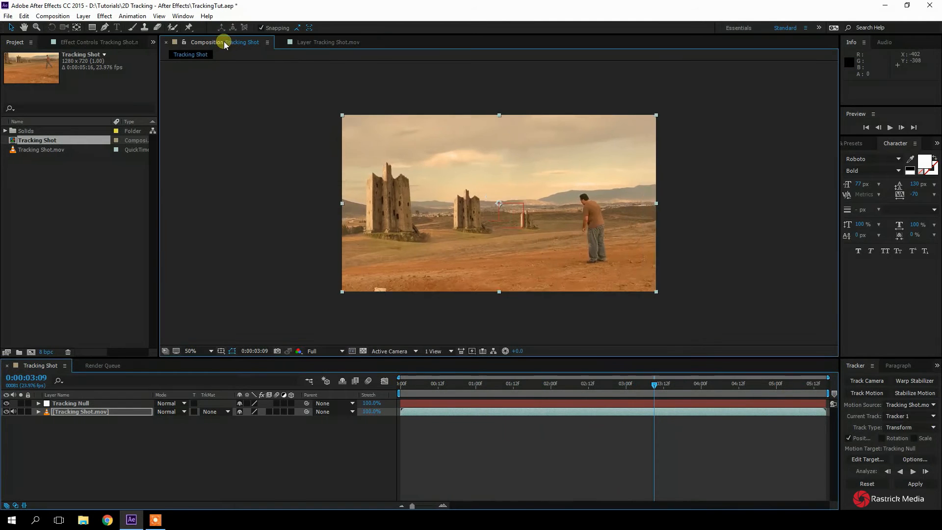
click(312, 43)
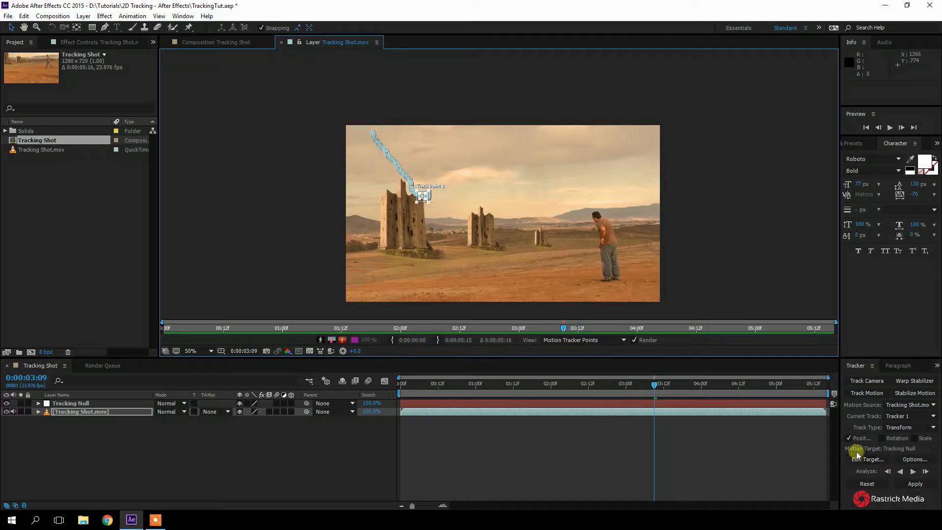
Apply the tracking data to the Tracking Null in the X and Y dimensions and check its movement by scrubbing to 0:00:02:15
click(907, 488)
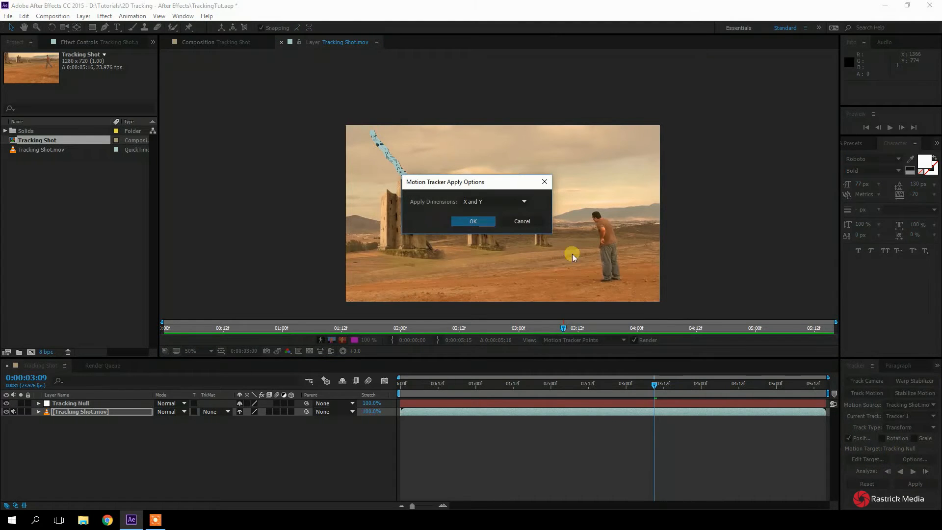
click(479, 223)
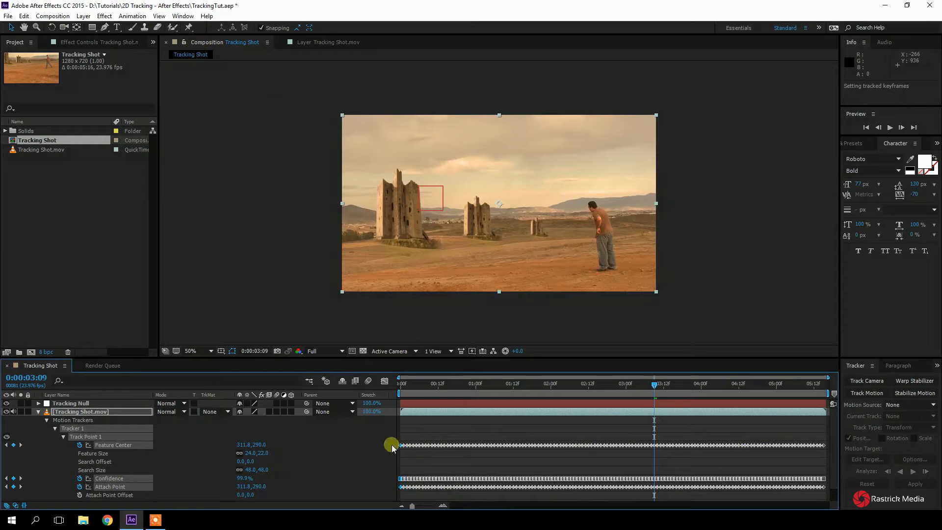
click(38, 412)
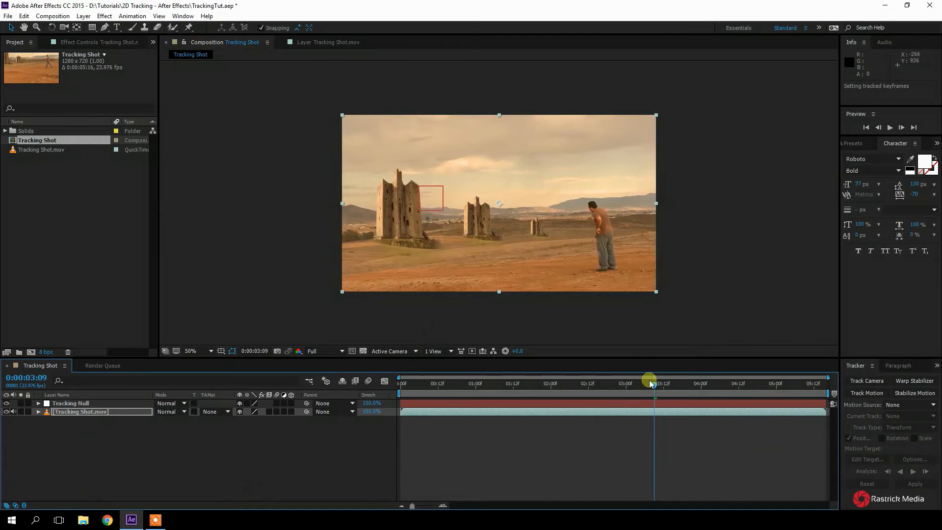
key(period)
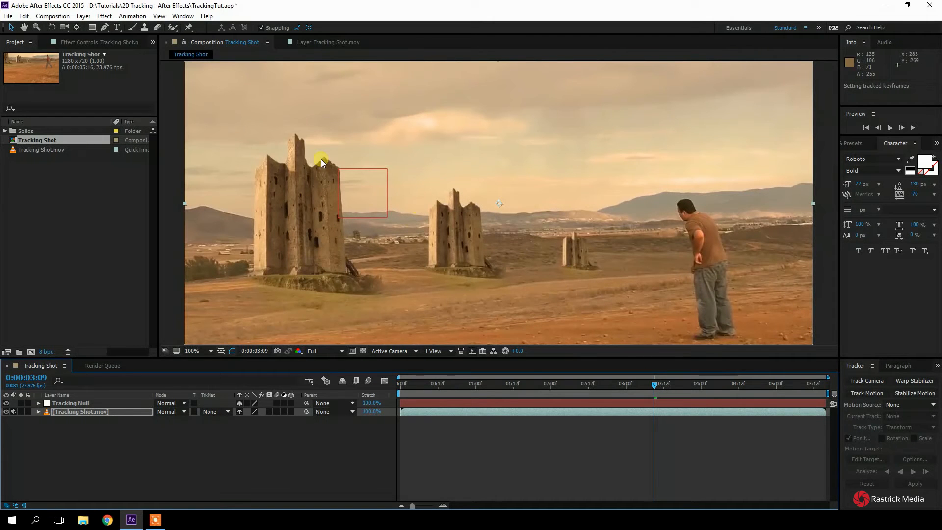
drag(658, 391, 597, 386)
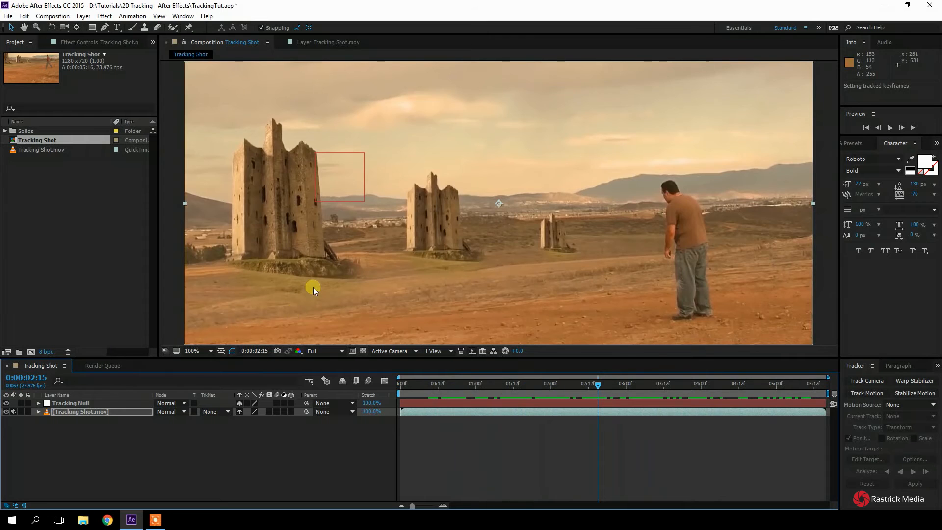
Add a centred text layer reading "Hello" and place it at about 650, 386 px, between the middle and small towers
key(comma)
click(117, 27)
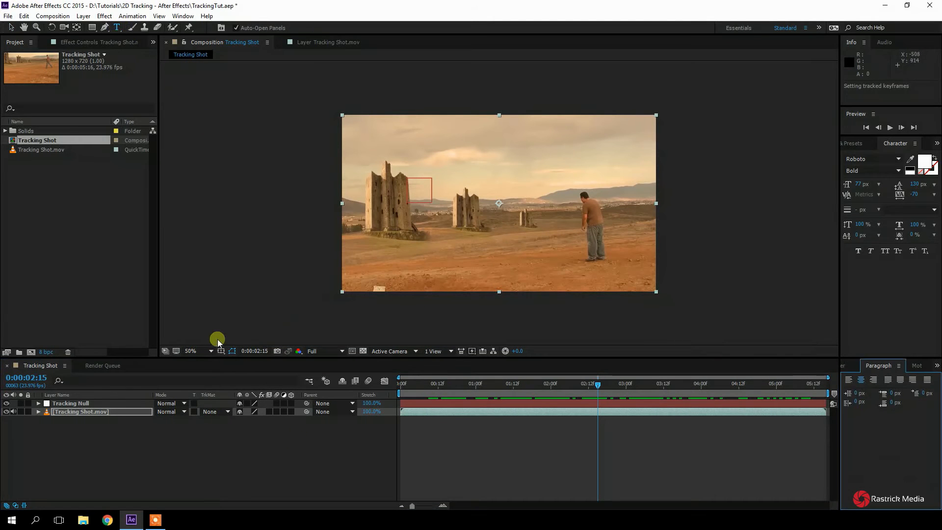
click(489, 223)
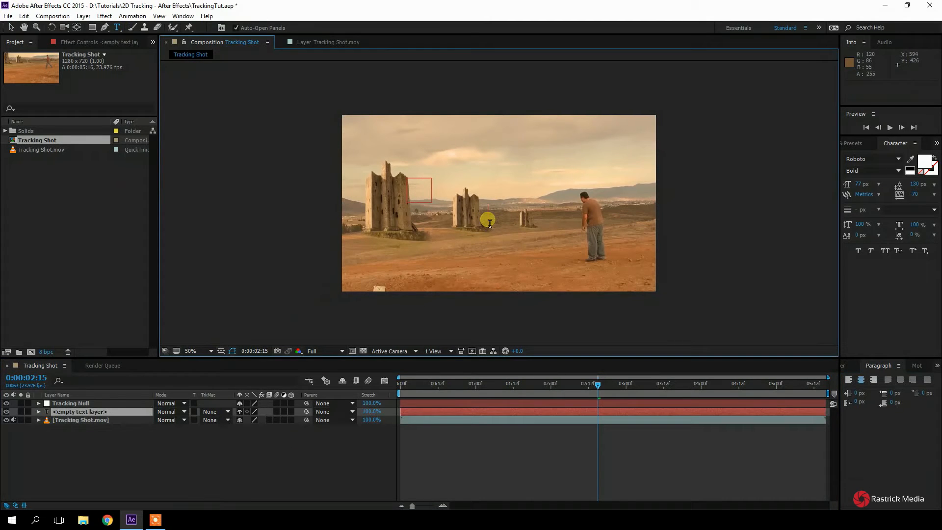
text(Hello)
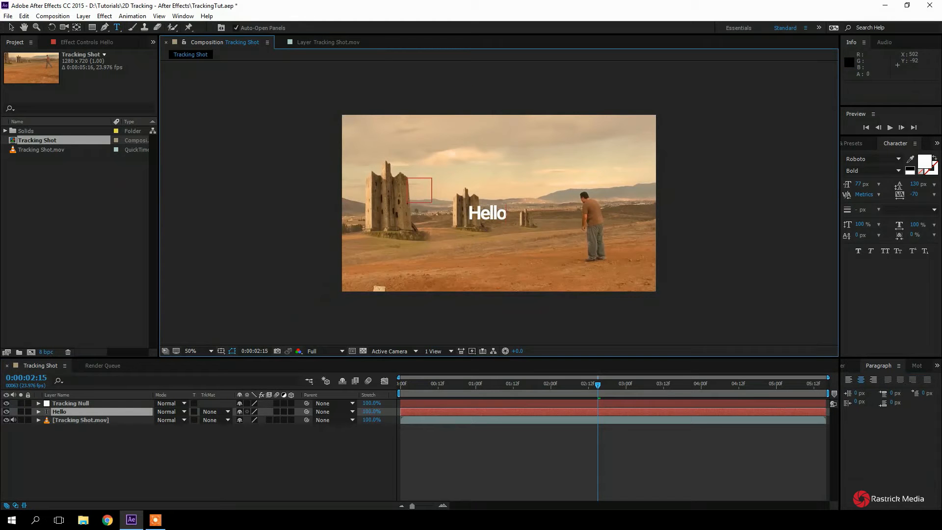
click(11, 27)
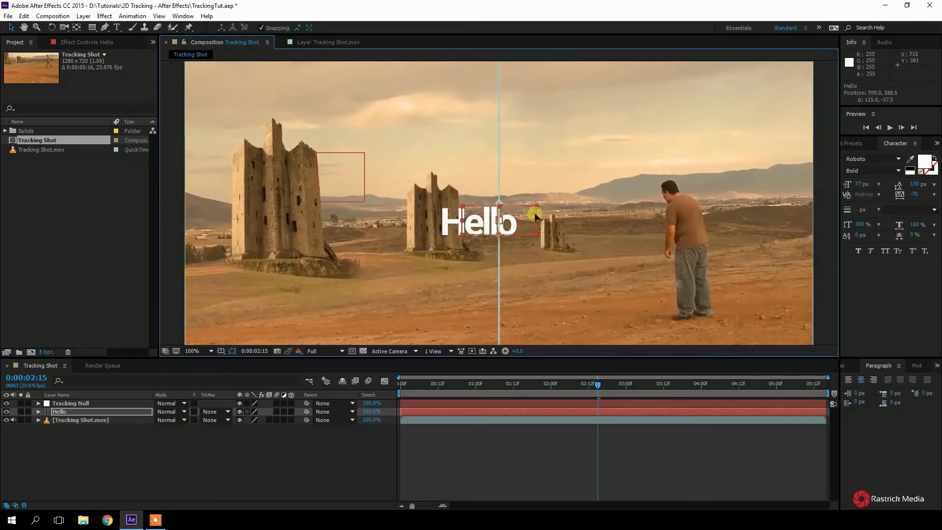
drag(479, 220, 507, 197)
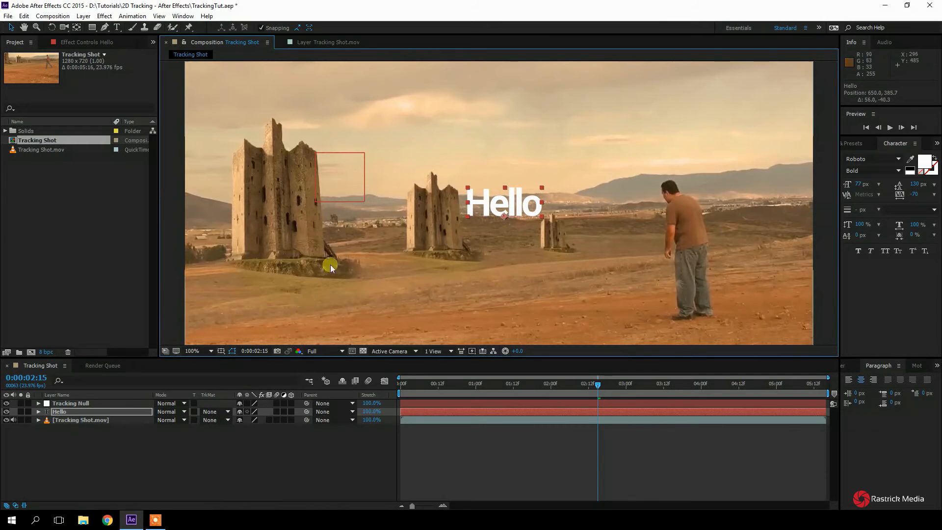
Check how the unparented Hello text sits against the moving footage by scrubbing back to 0:00:02:01
scroll(332, 267, down, 1)
click(513, 318)
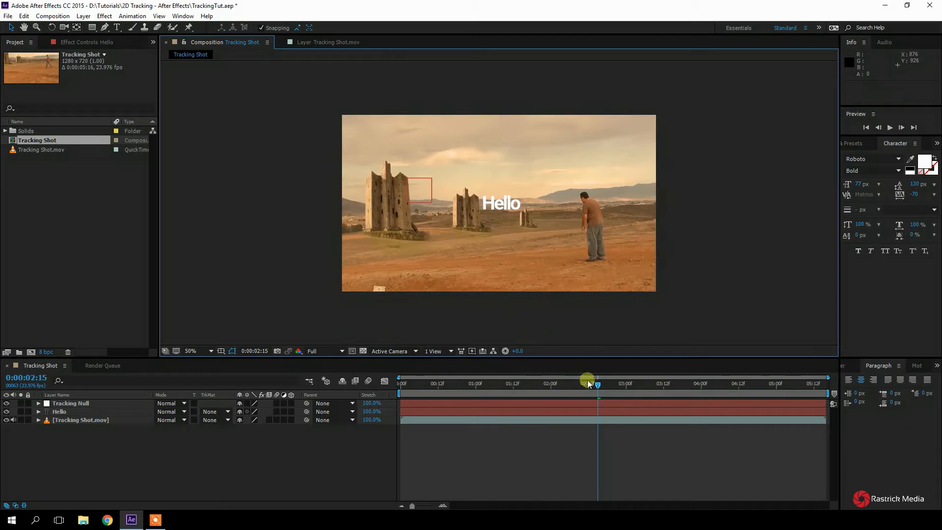
drag(598, 389, 555, 389)
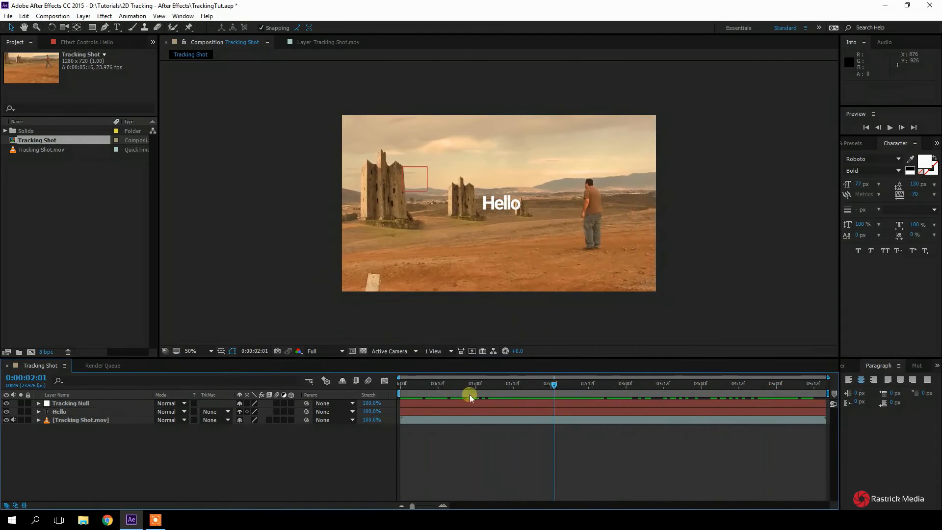
Move the Hello layer above the Tracking Null layer and leave its parent set to None
drag(88, 412, 129, 402)
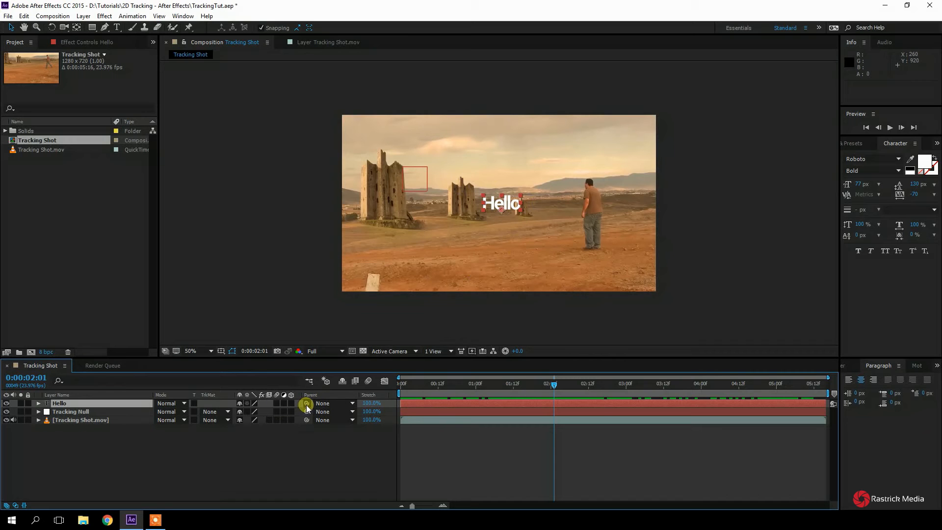
drag(307, 404, 236, 497)
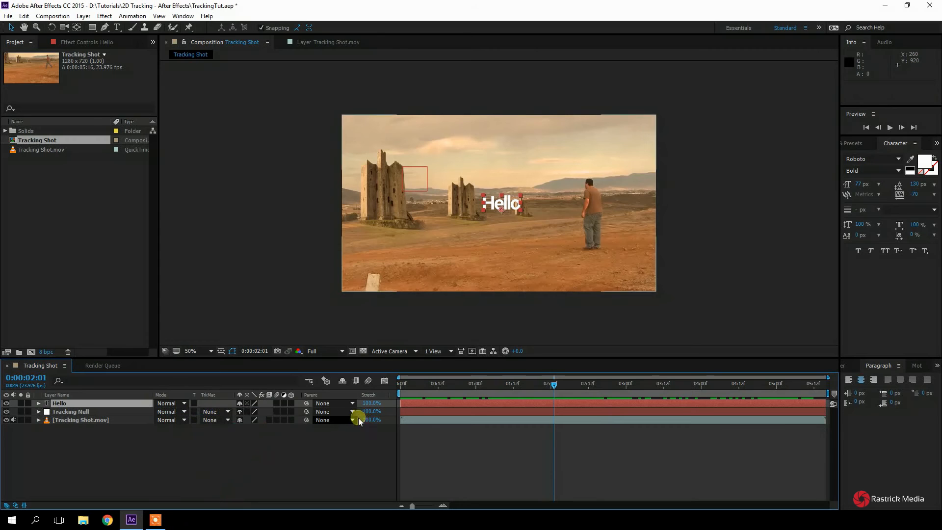
click(349, 406)
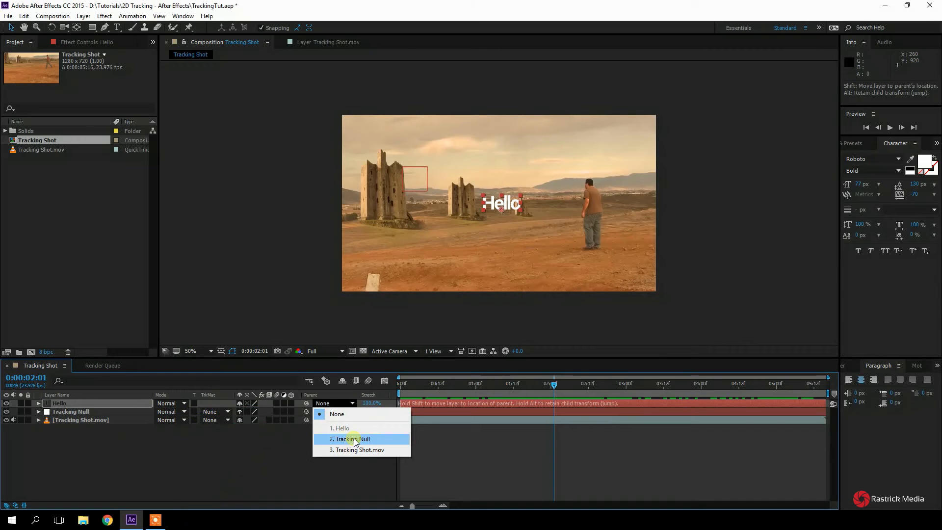
click(337, 414)
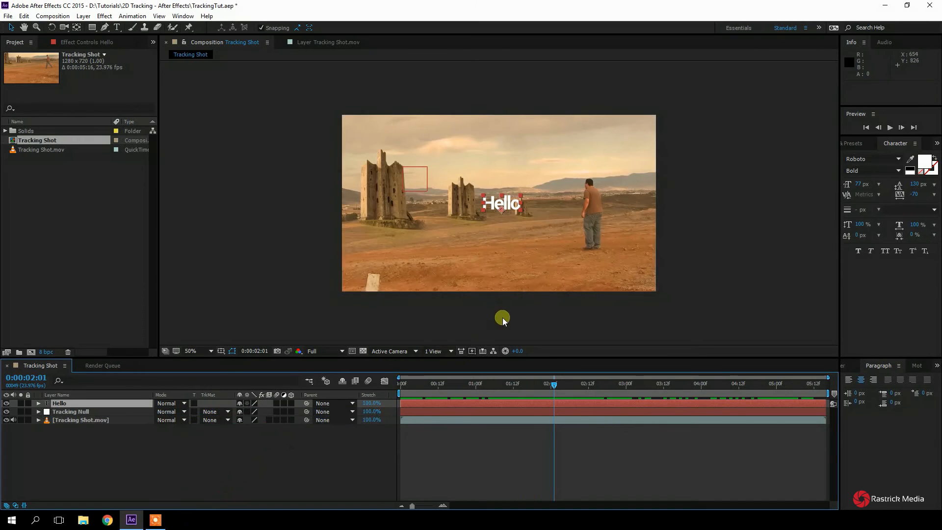
Reposition the Hello text over the top of the large tower and parent its layer to Tracking Null
key(slash)
drag(497, 203, 287, 106)
click(266, 386)
drag(306, 403, 99, 412)
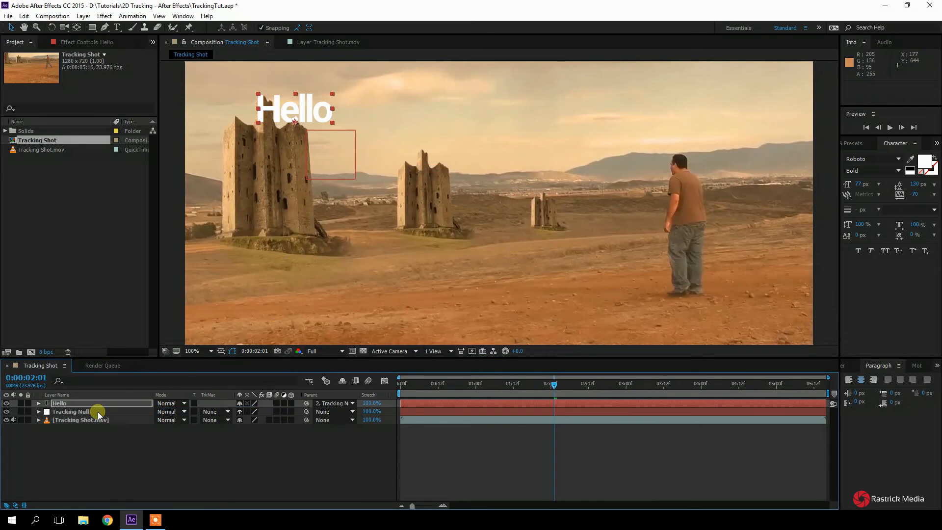
Hide the Tracking Null layer and check the Hello text's movement with the tower by scrubbing to 0:00:02:03
scroll(489, 198, down, 2)
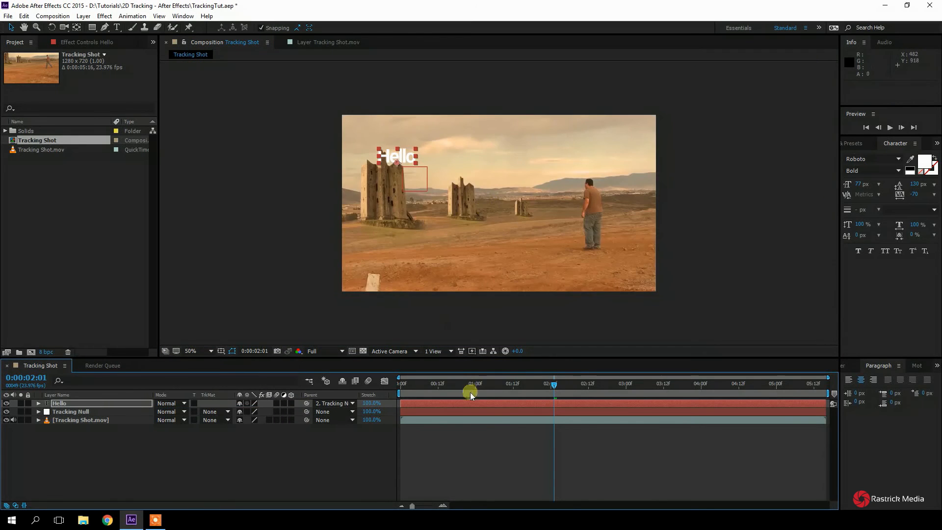
click(412, 327)
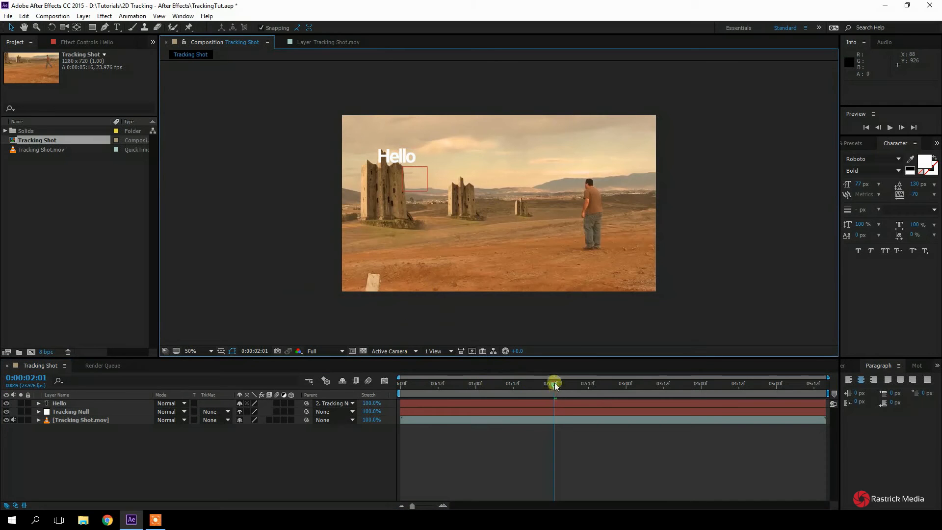
click(5, 411)
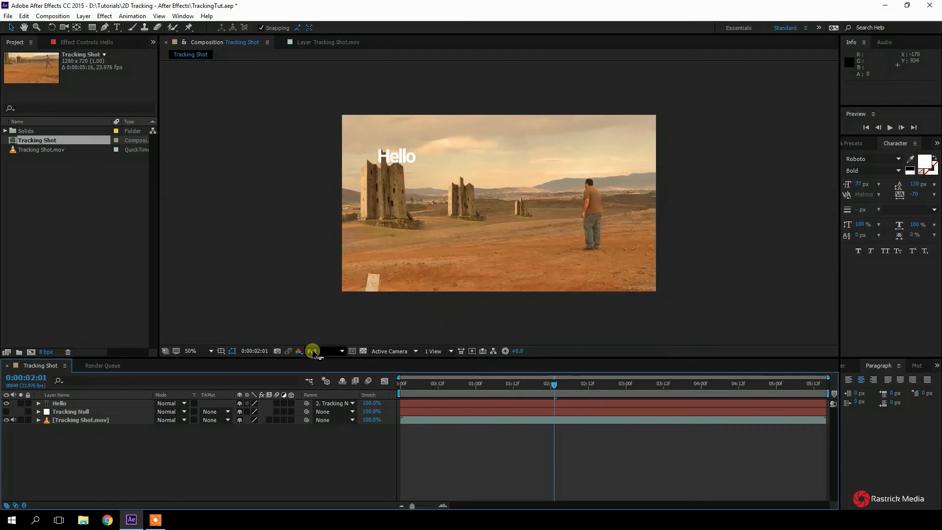
drag(555, 382, 561, 405)
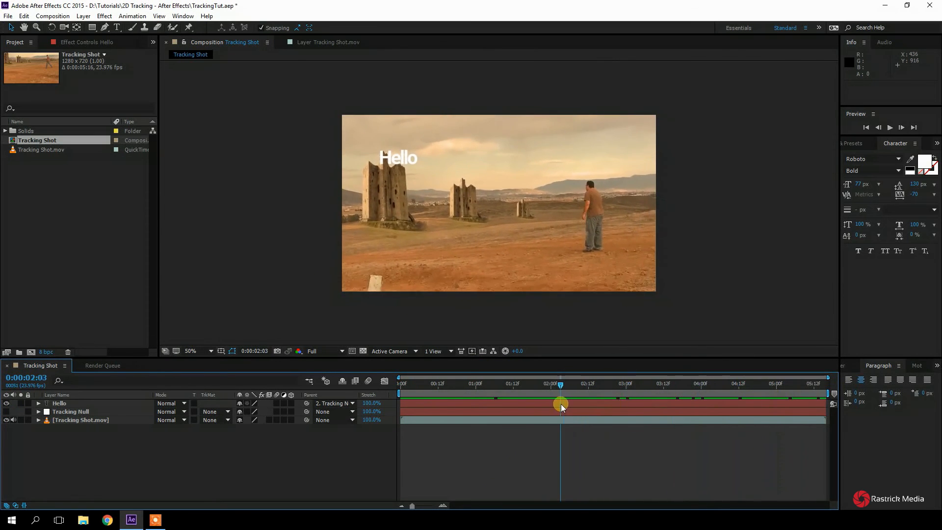